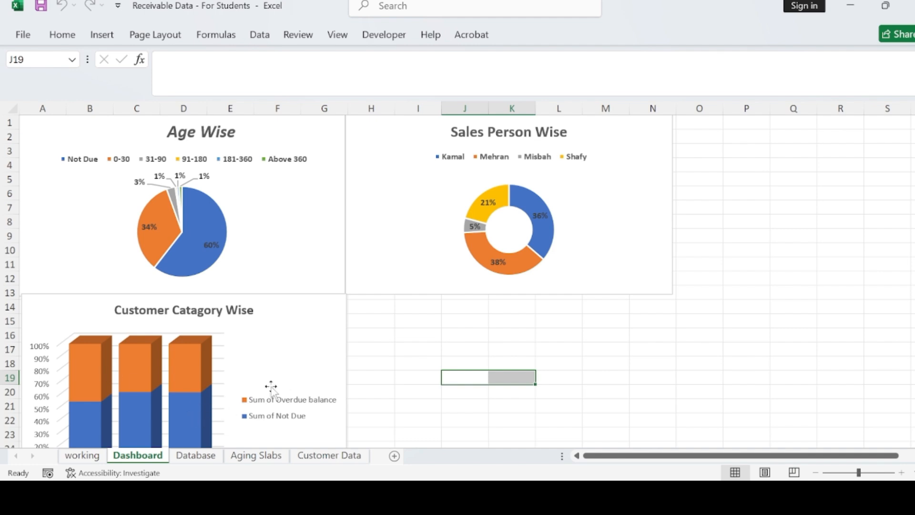
Insert a 3-D clustered bar PivotChart from the City by Customer type pivot table on the working sheet and move it beside the tables
scroll(419, 350, "down", 2)
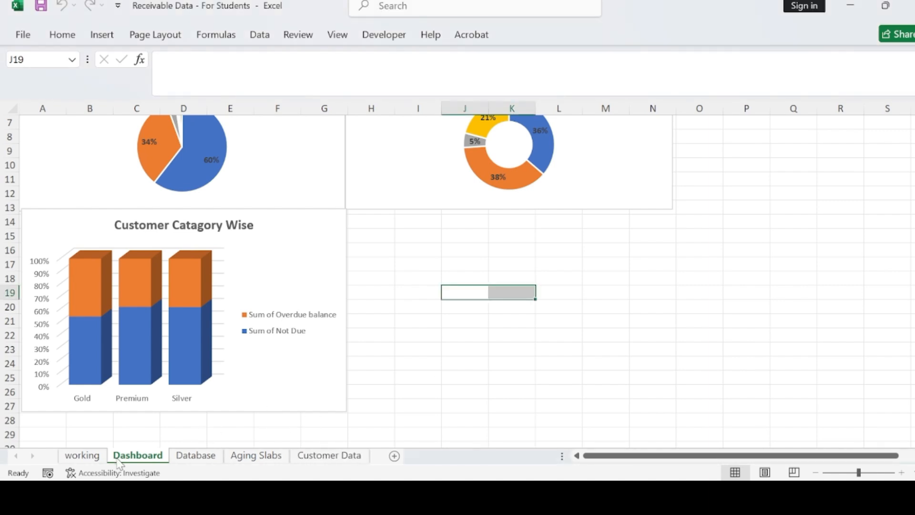
left_click(82, 456)
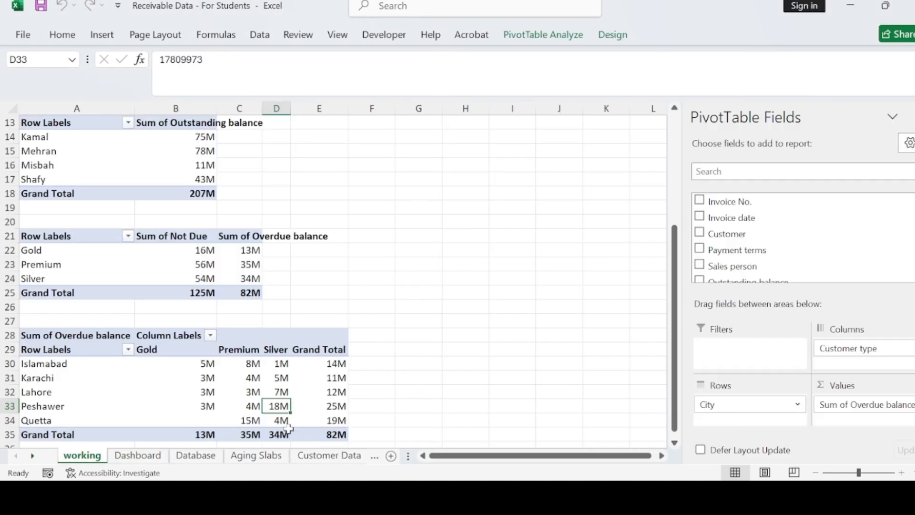
left_click(281, 378)
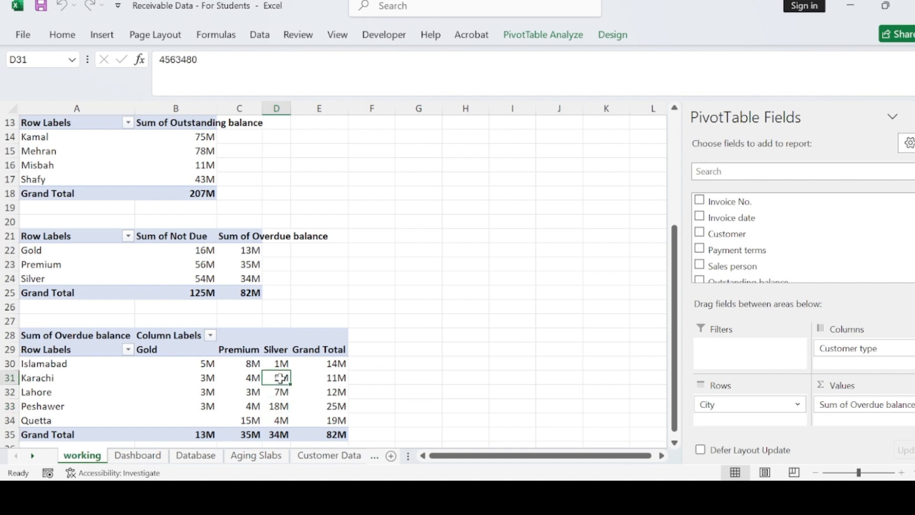
left_click(535, 38)
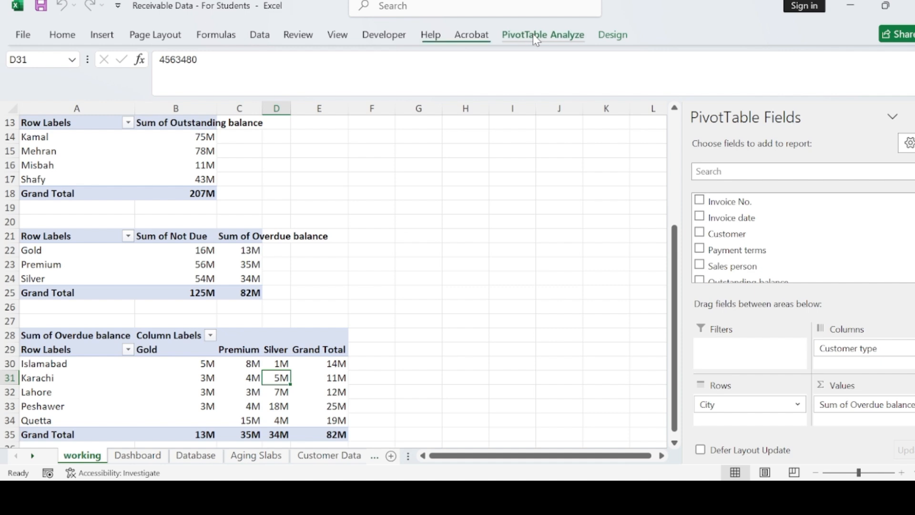
left_click(722, 73)
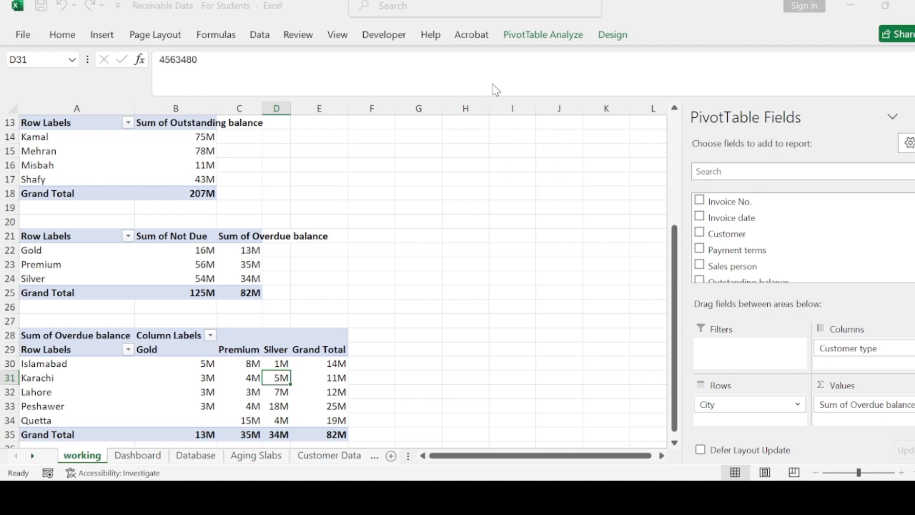
left_click(607, 437)
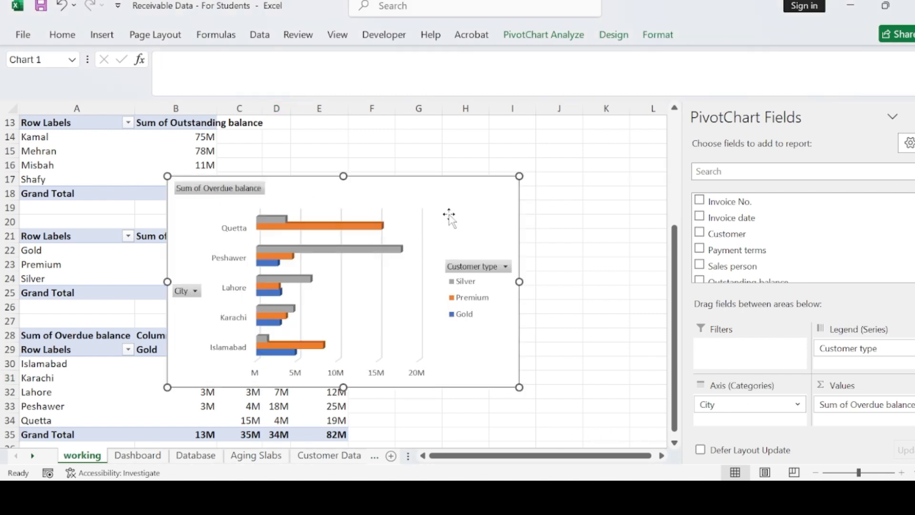
left_click_drag(448, 213, 566, 193)
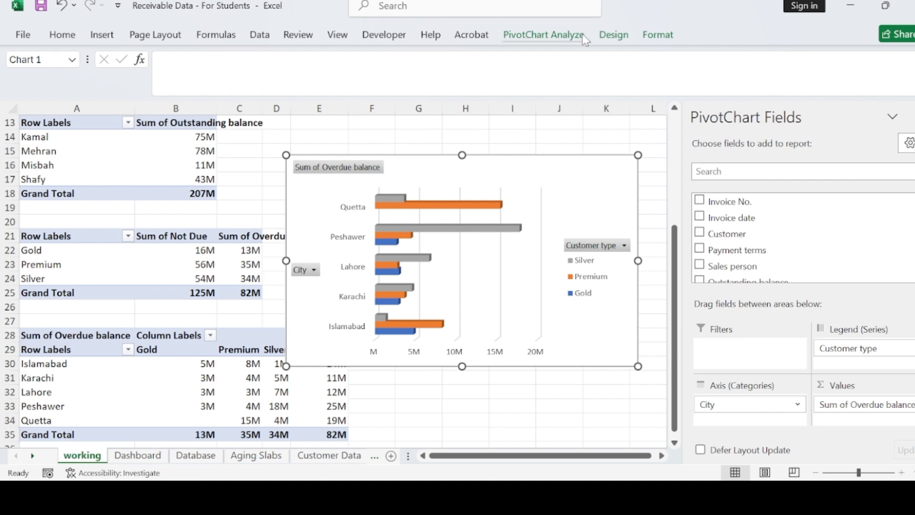
Add a chart title above the plot of the new bar chart
left_click(614, 35)
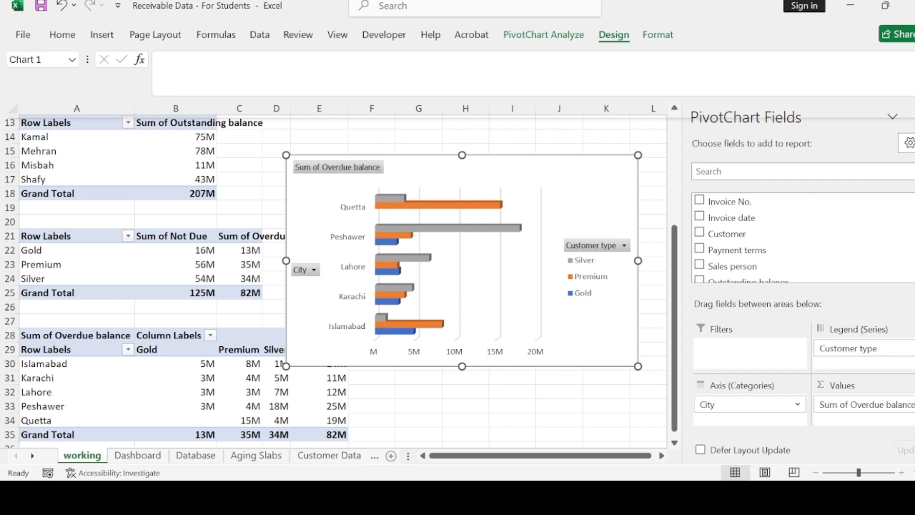
key("Escape")
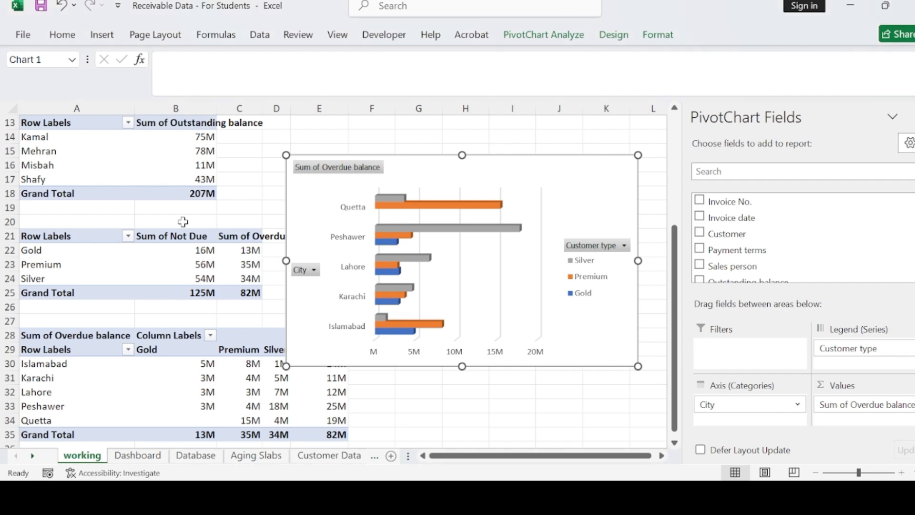
left_click(614, 34)
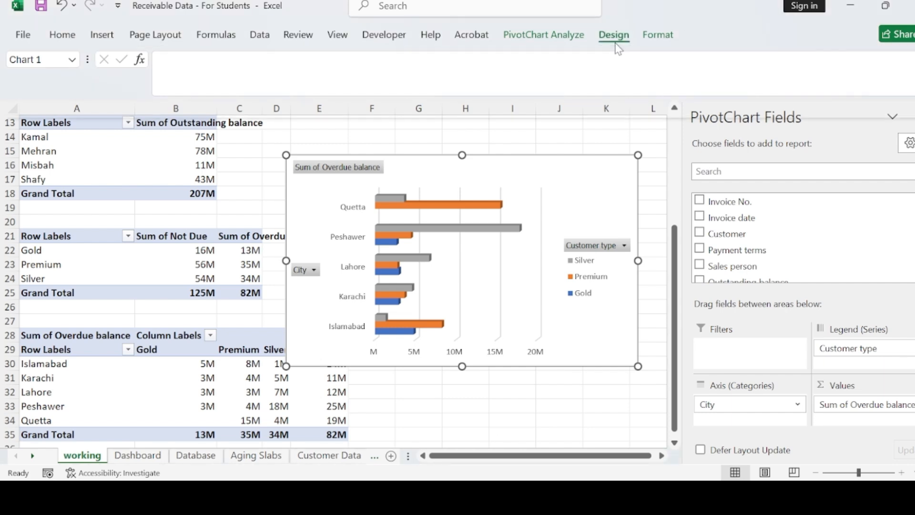
left_click(81, 79)
key("Escape")
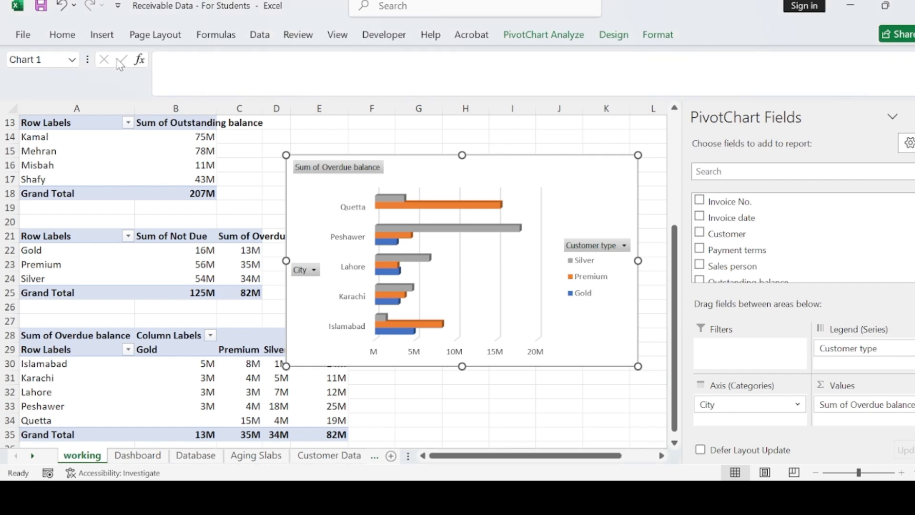
left_click(614, 34)
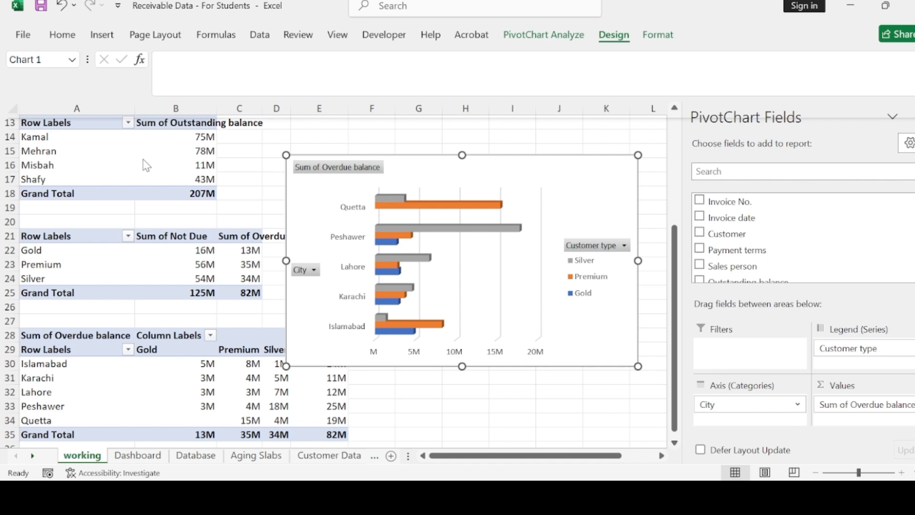
left_click(83, 121)
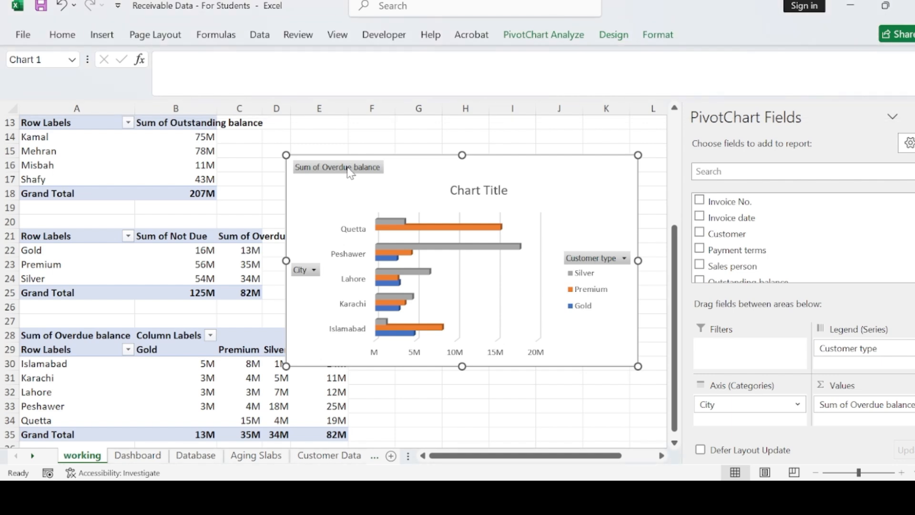
Hide the Sum of Overdue balance, City and Customer type field buttons on the bar chart
left_click(380, 326)
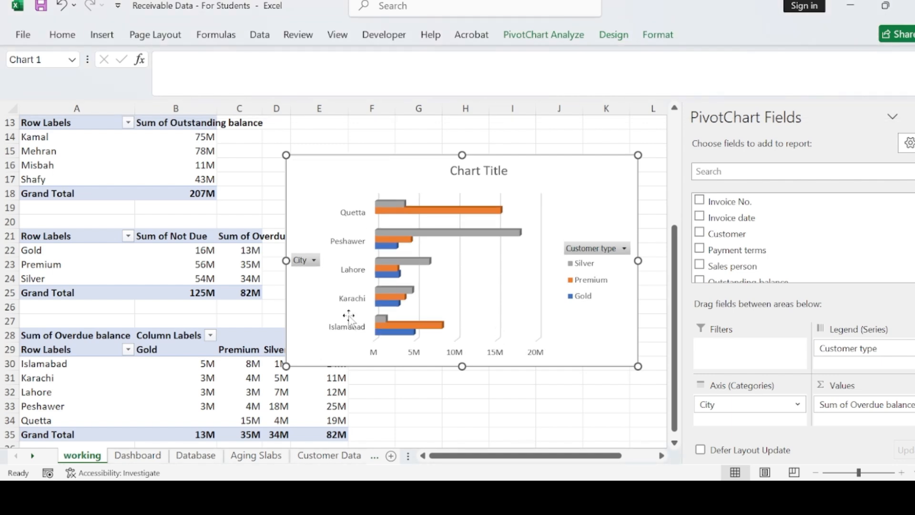
left_click(377, 408)
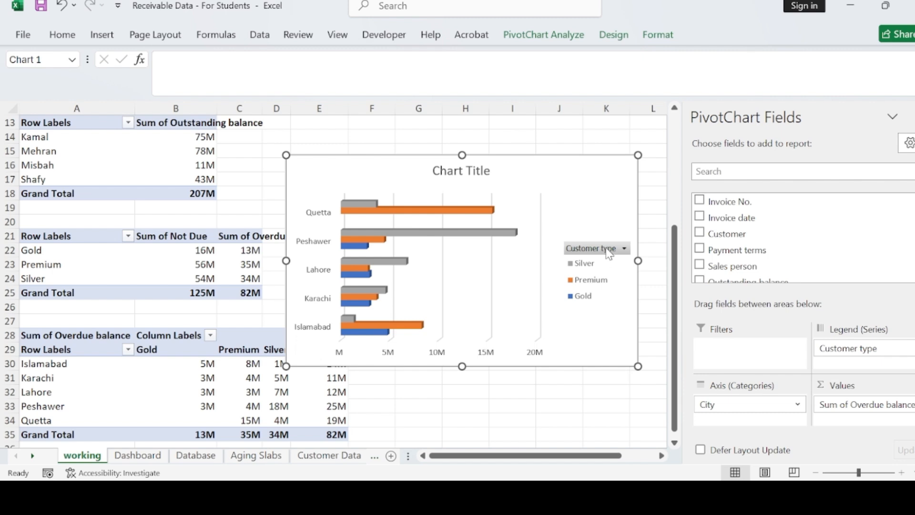
left_click(647, 405)
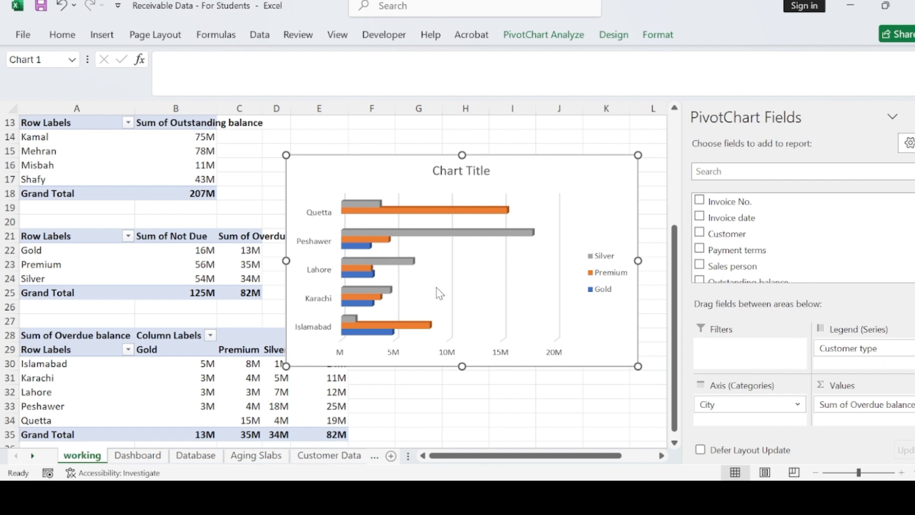
Replace the bar chart's placeholder title with "City Wise"
left_click(482, 172)
left_click_drag(490, 172, 435, 175)
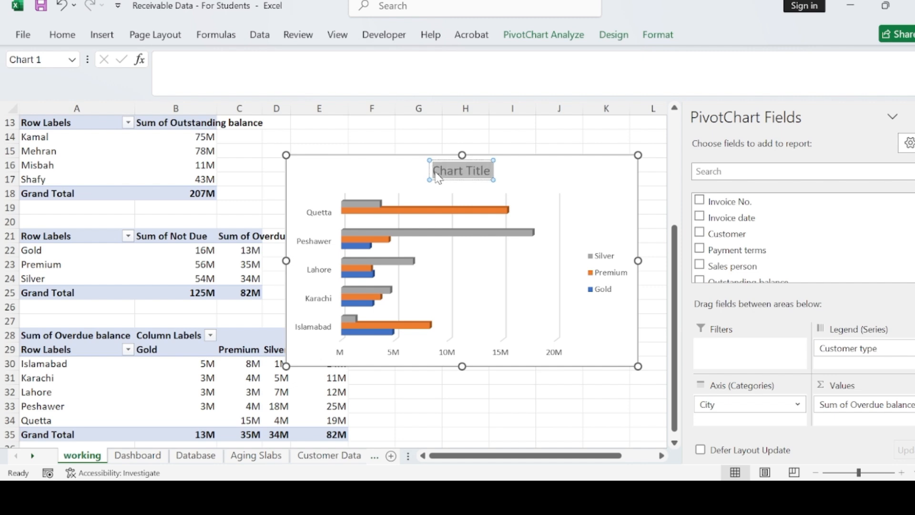
type("d")
key("BackSpace")
type("City")
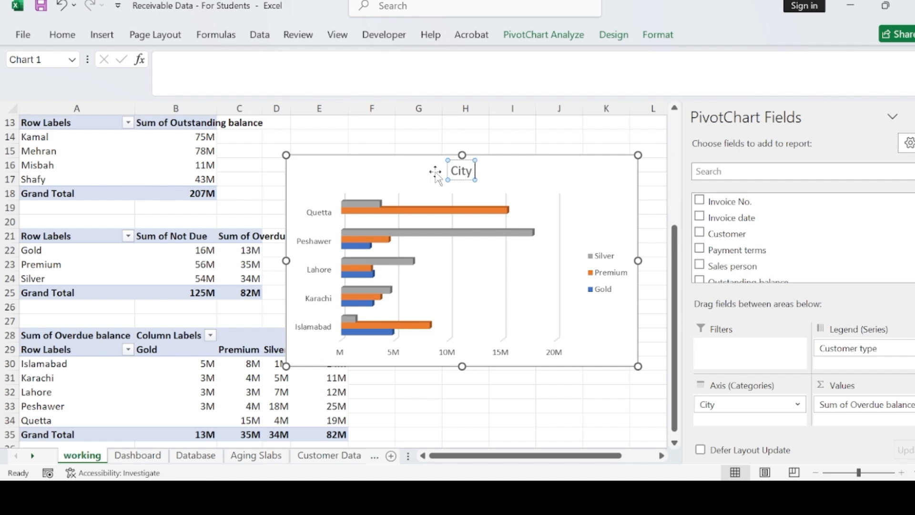
type(" Wise")
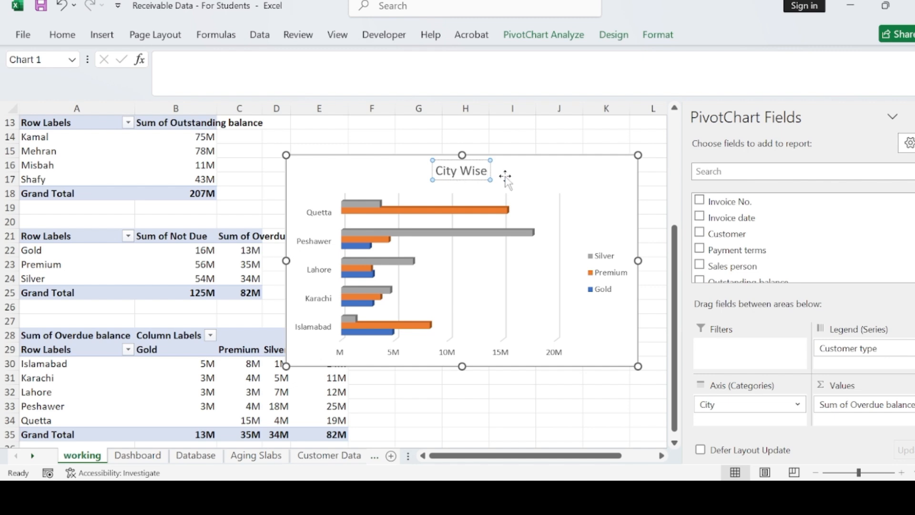
Make the City Wise chart title bold
left_click(488, 172)
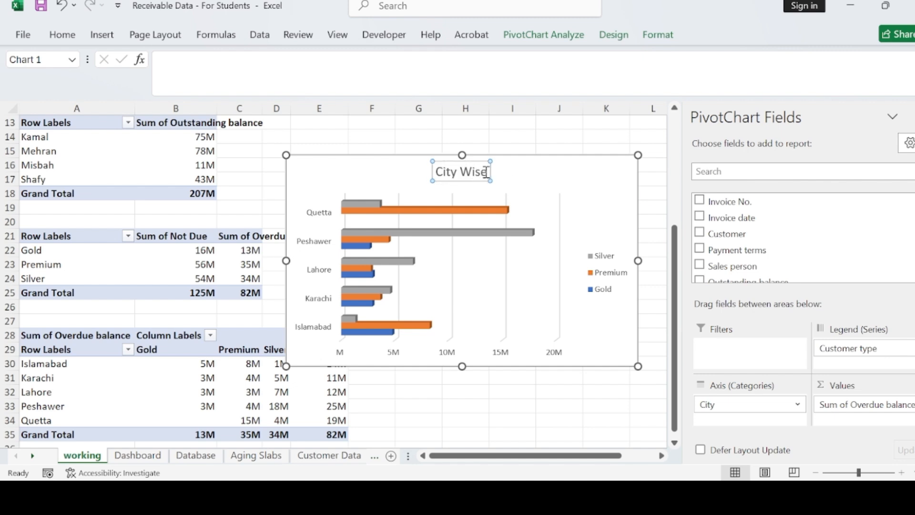
left_click_drag(488, 172, 452, 173)
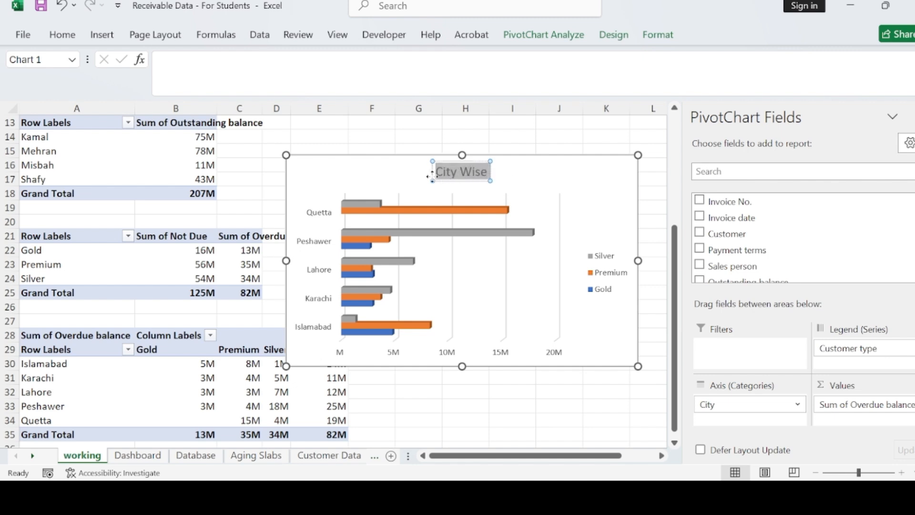
key("ctrl+b")
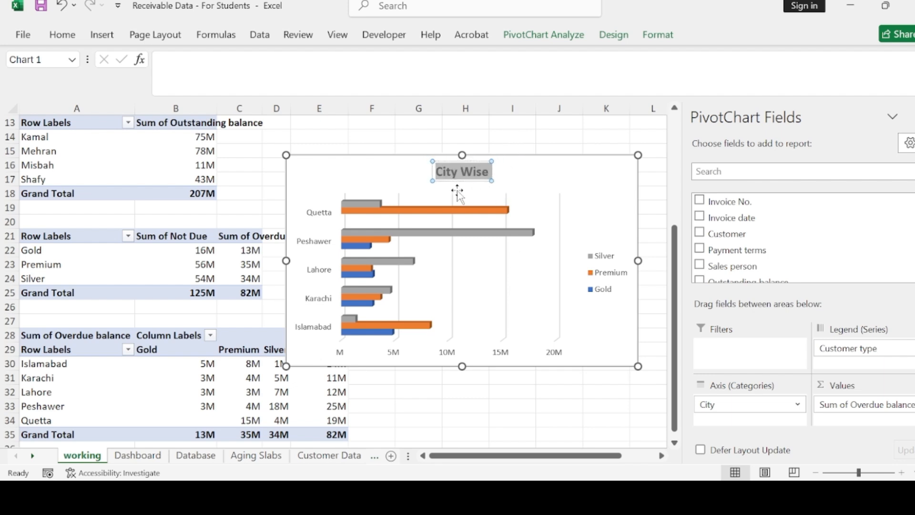
left_click(439, 181)
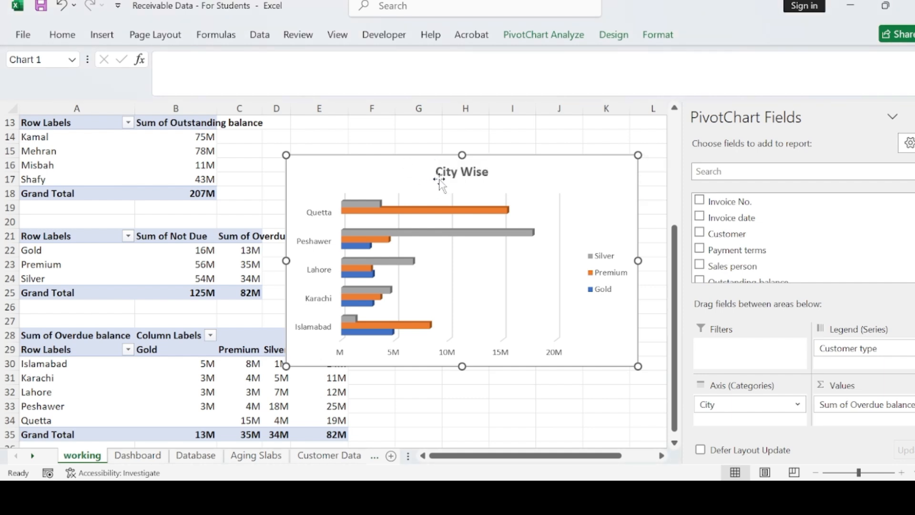
left_click(440, 180)
left_click(431, 185)
left_click(454, 174)
Check the free space on the Dashboard sheet and shrink the City Wise chart on the working sheet to about rows 19 to 28
left_click(136, 456)
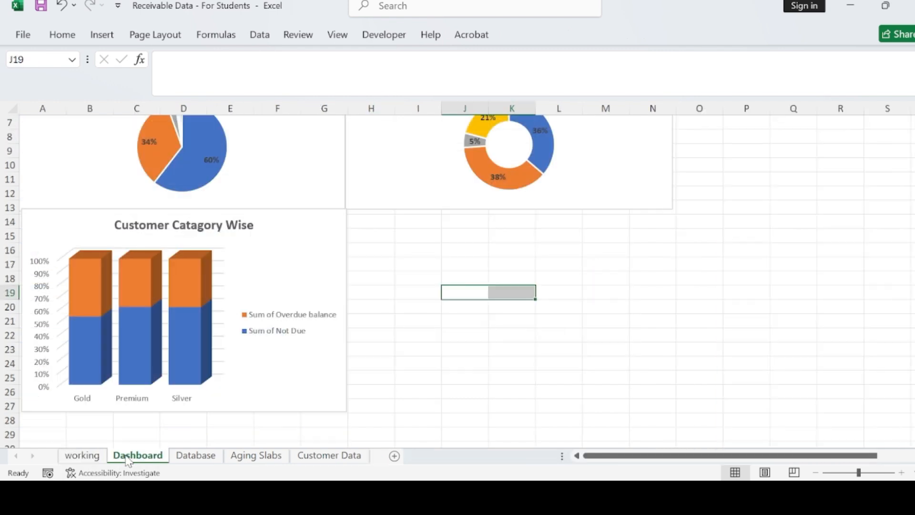
left_click(471, 367)
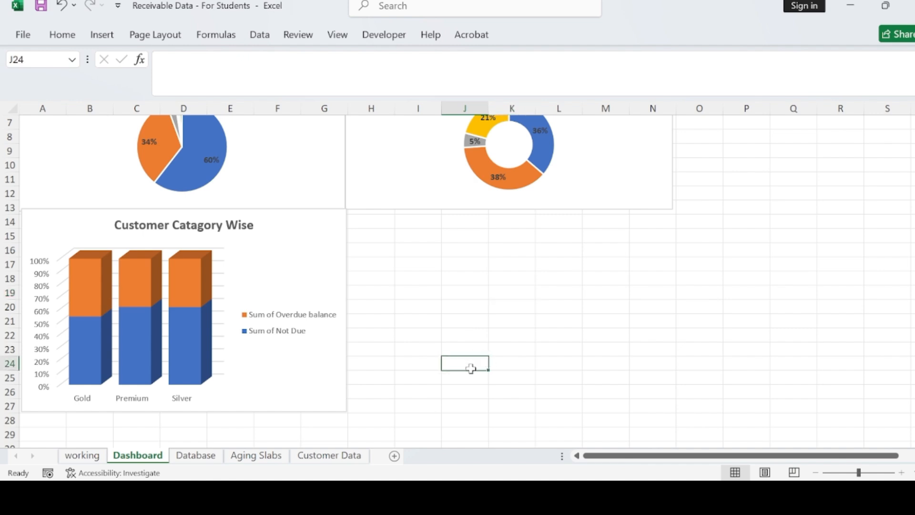
left_click(85, 458)
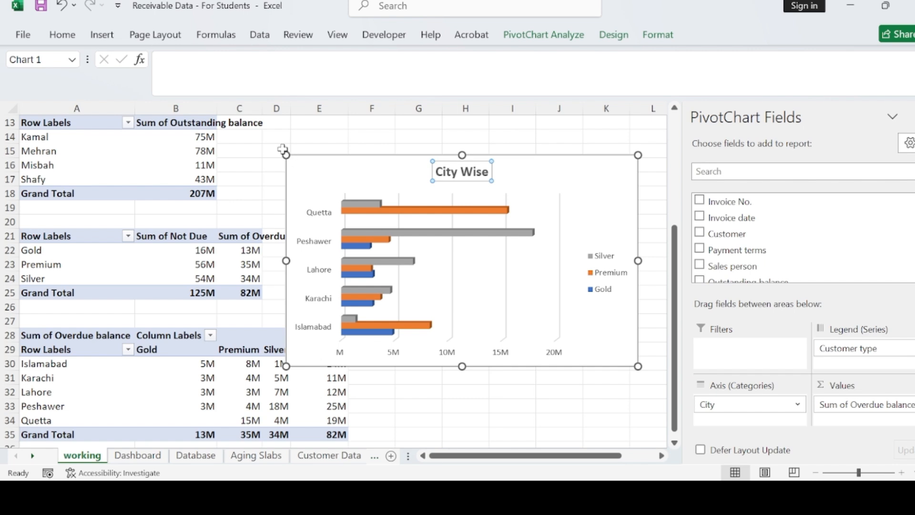
left_click_drag(286, 155, 330, 196)
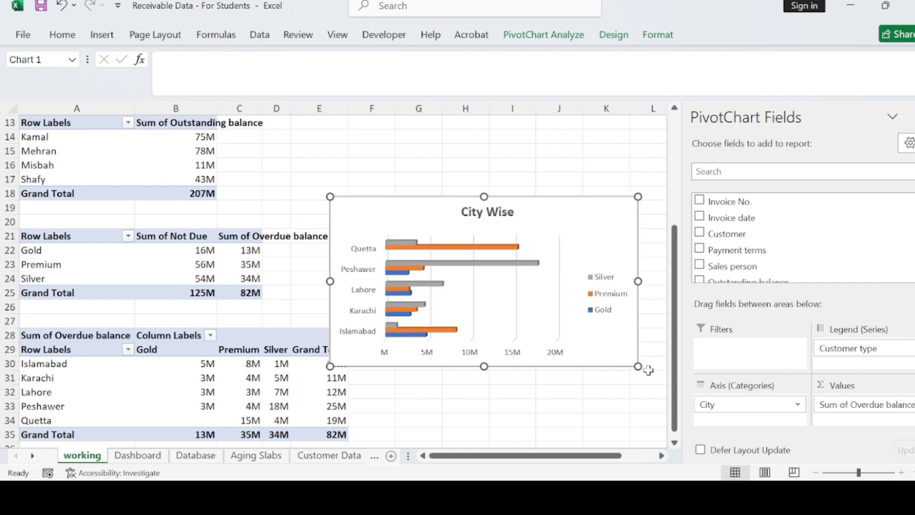
left_click_drag(639, 366, 602, 344)
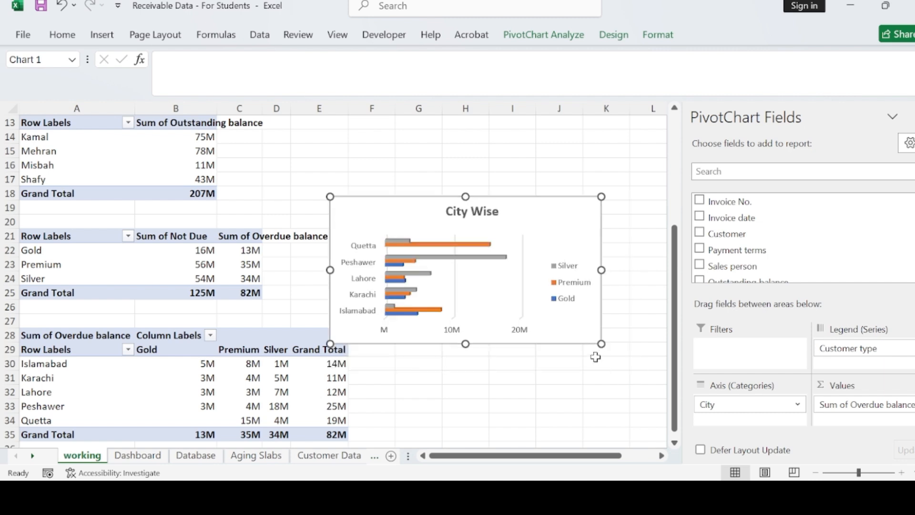
Cut the City Wise chart from the working sheet and paste it at cell I15 of the Dashboard sheet
key("Delete")
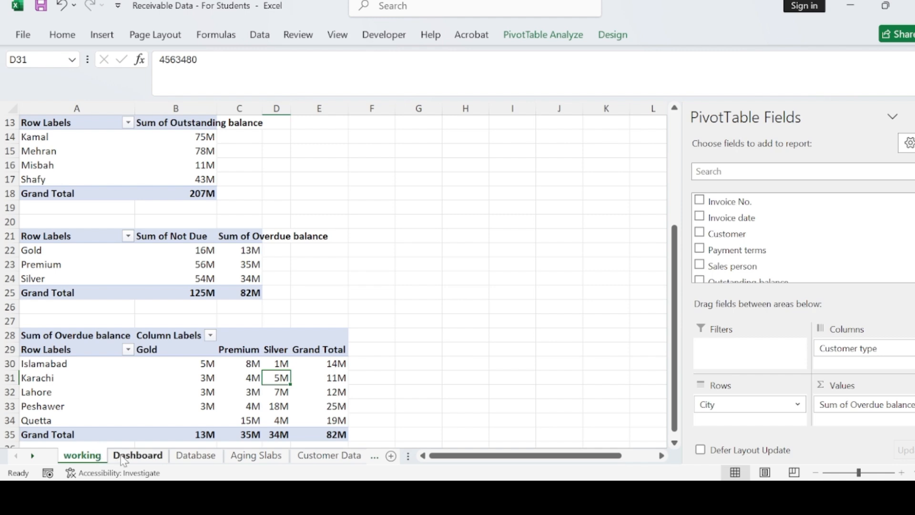
left_click(137, 456)
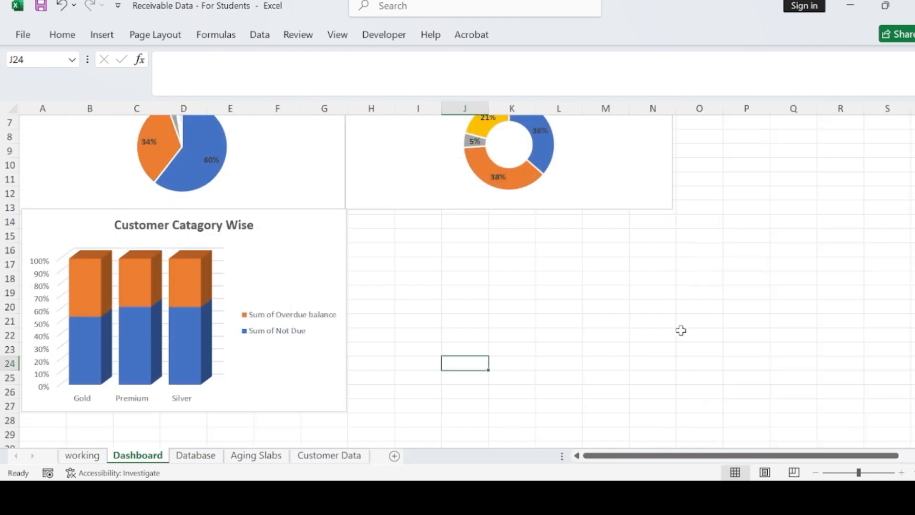
left_click(418, 237)
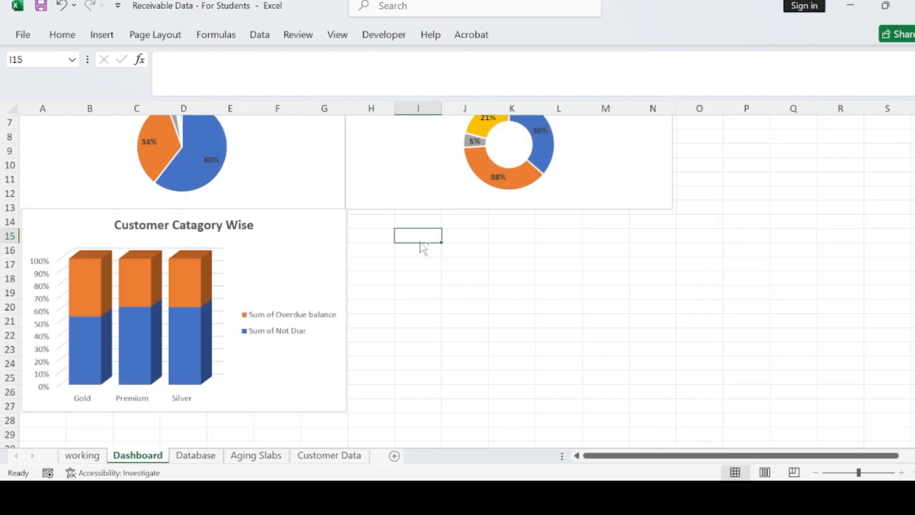
key("ctrl+v")
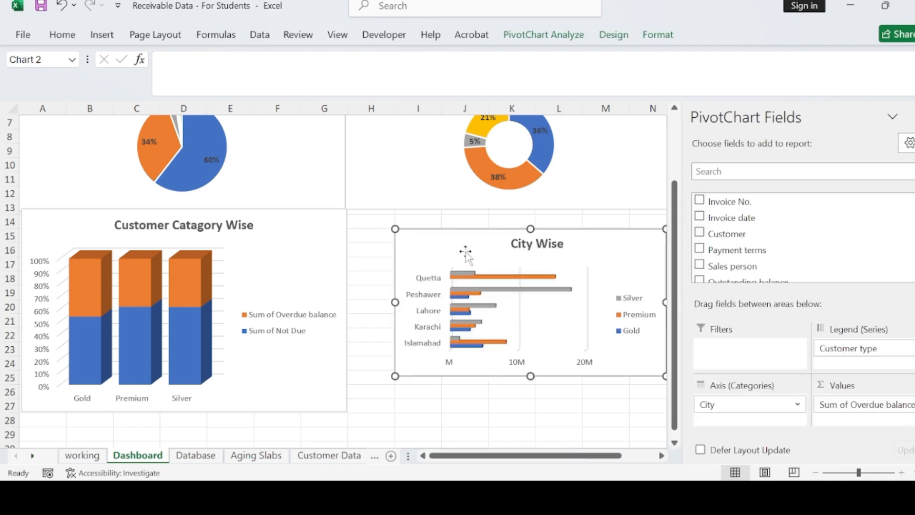
Align the City Wise chart beside the Customer Catagory Wise chart and enlarge it to fill about columns H to N, rows 14 to 27
left_click_drag(464, 239, 417, 222)
left_click_drag(615, 358, 660, 414)
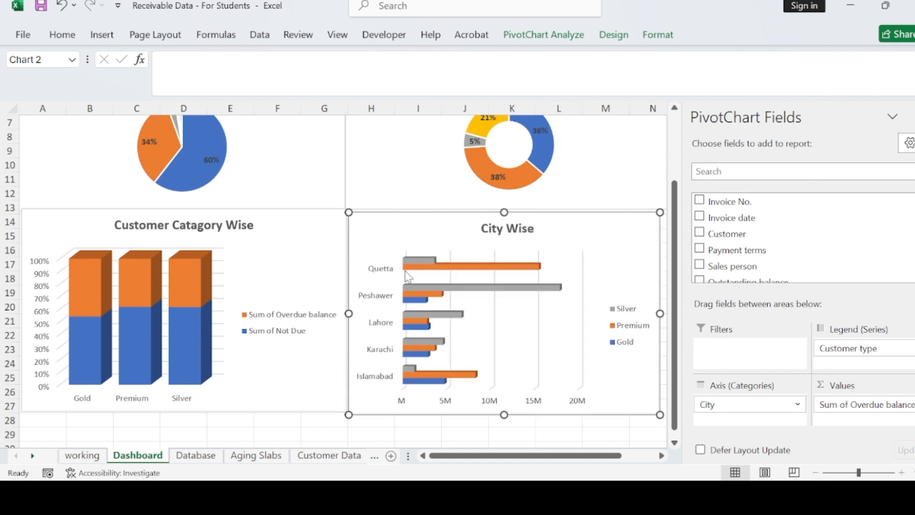
scroll(569, 358, "up", 2)
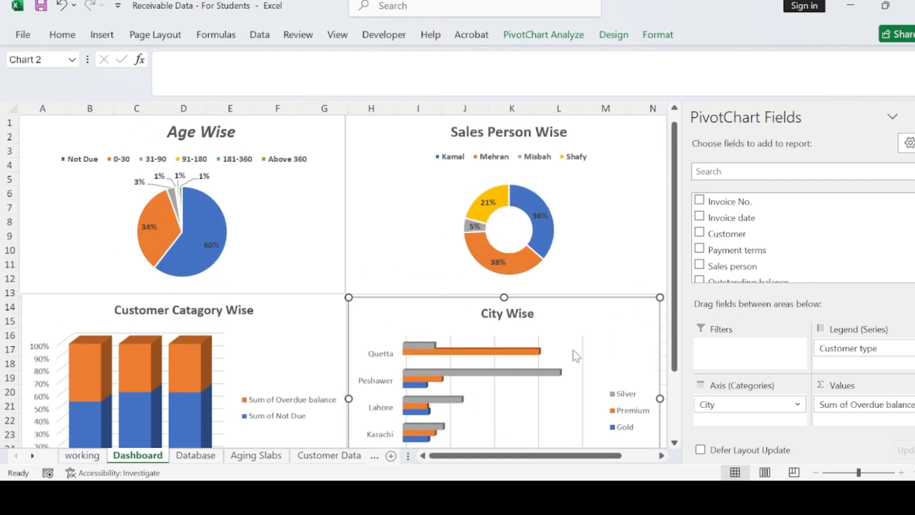
scroll(599, 286, "down", 3)
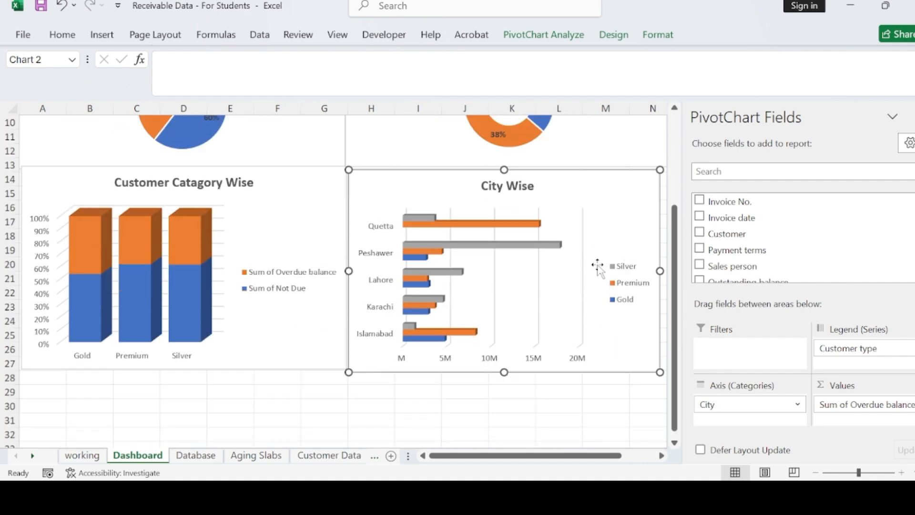
Review the Age Wise, Sales Person Wise, Customer Catagory Wise and City Wise charts on the Dashboard sheet
scroll(562, 335, "up", 3)
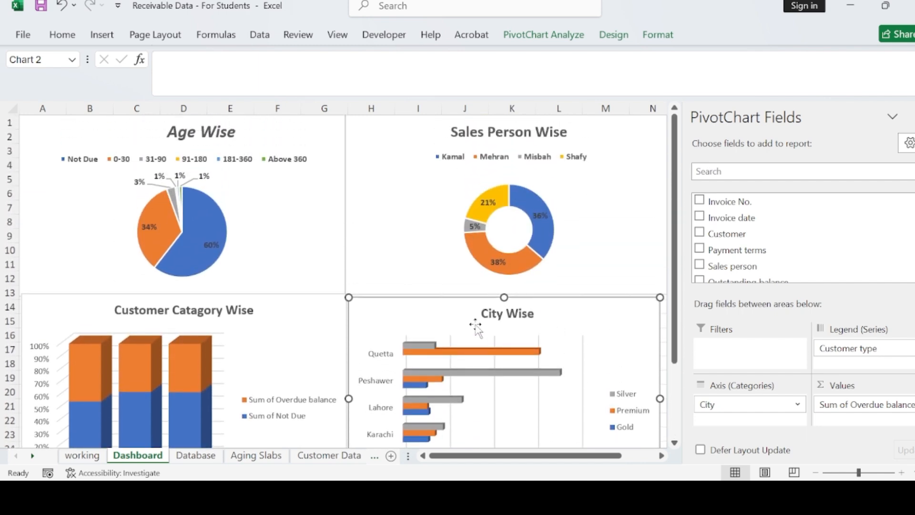
scroll(476, 329, "down", 1)
scroll(477, 329, "up", 1)
scroll(374, 285, "down", 6)
scroll(368, 284, "up", 6)
scroll(367, 282, "down", 1)
Examine the pivot tables on the working sheet, selecting the customer type table in A21:E25
left_click(76, 455)
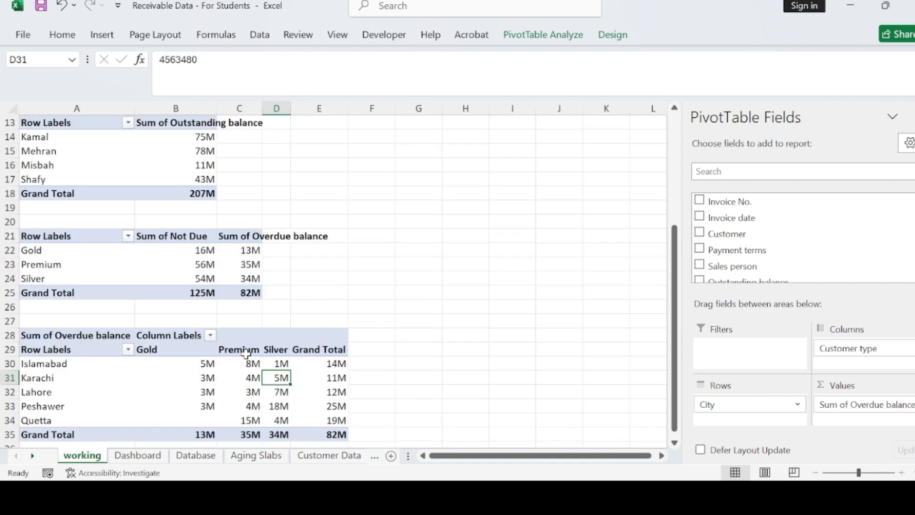
scroll(248, 355, "down", 2)
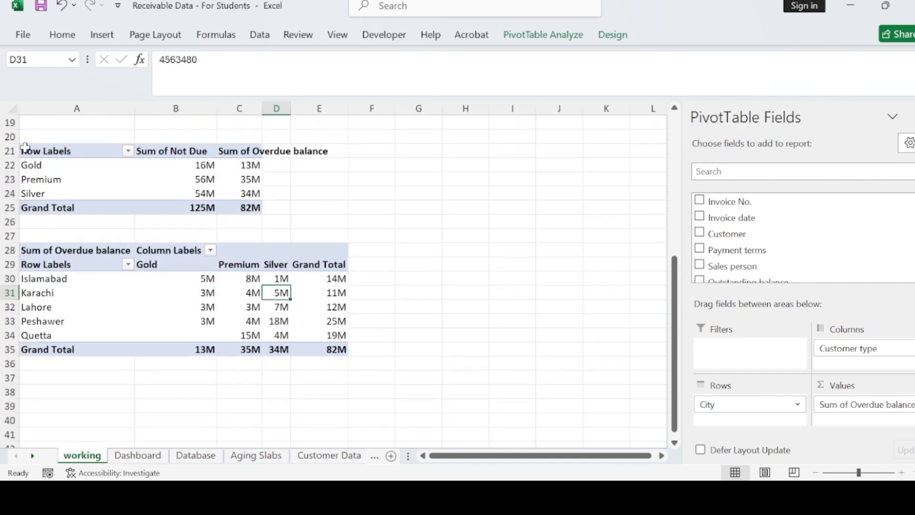
left_click_drag(24, 149, 299, 212)
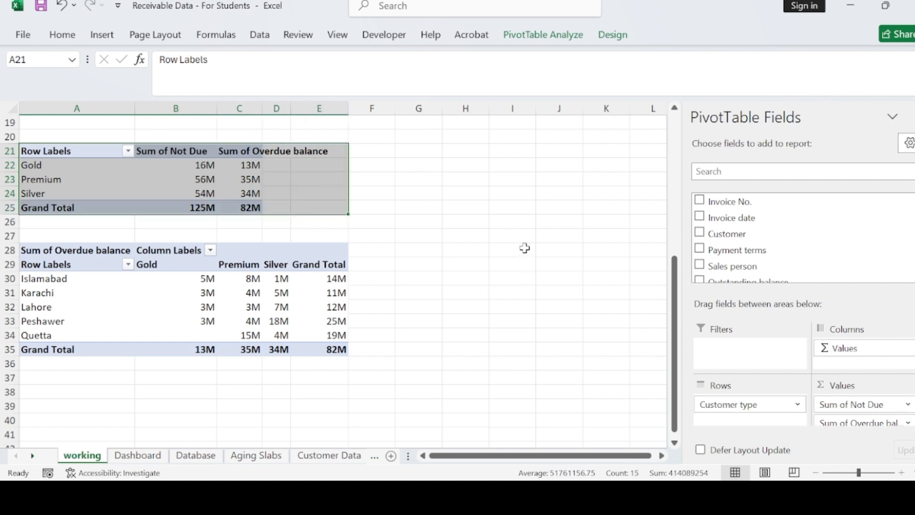
scroll(524, 248, "up", 2)
scroll(525, 248, "up", 1)
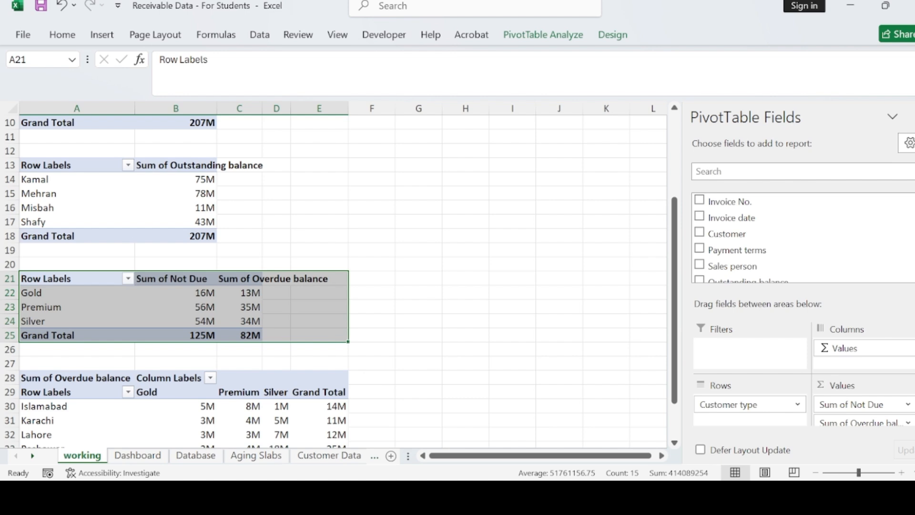
key("alt+Tab")
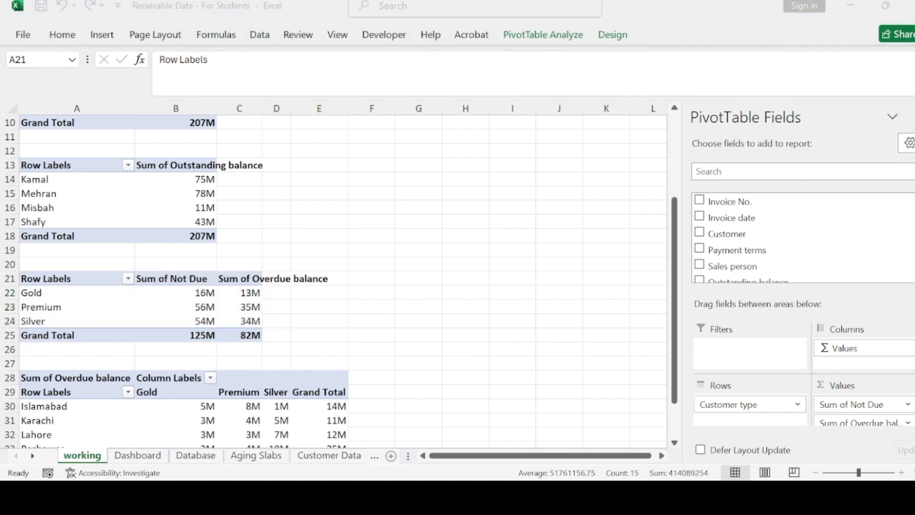